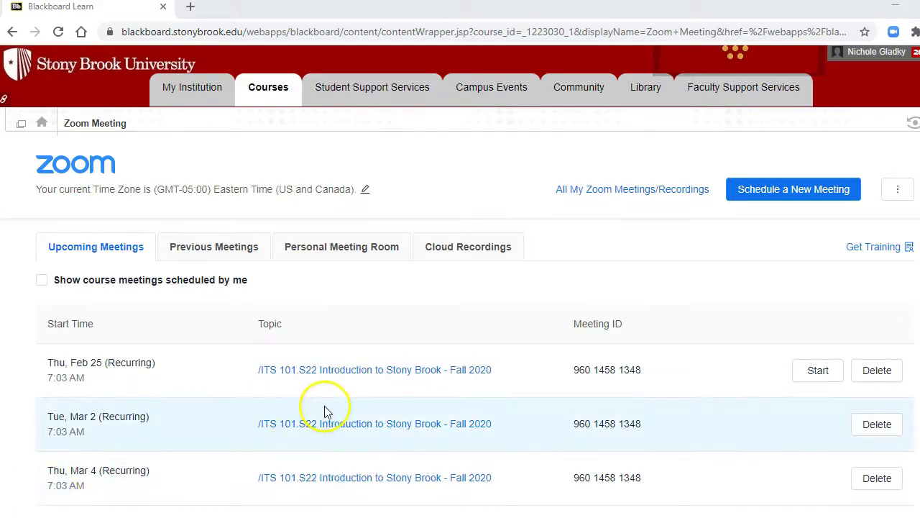
Step: Scroll through the ITS 101 upcoming meetings list to find the recurring course meeting
scroll(324, 410, down, 3)
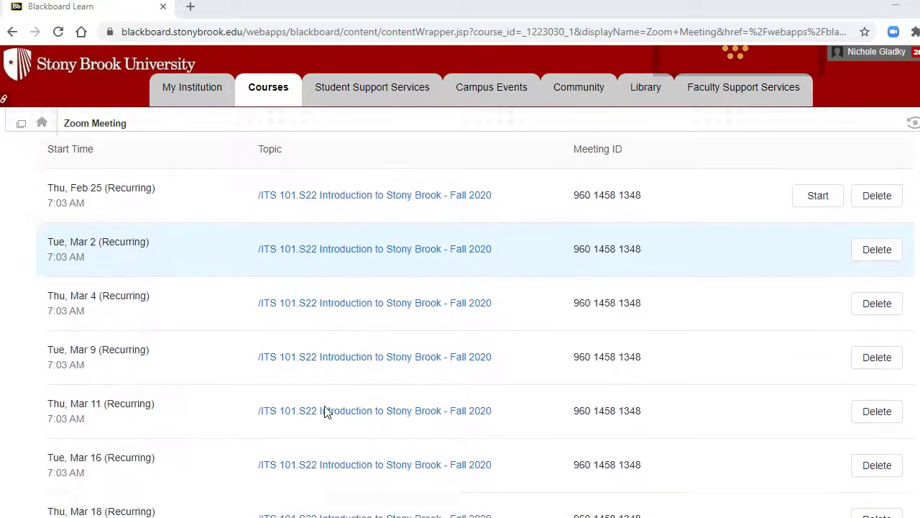
scroll(324, 410, down, 1)
scroll(324, 410, up, 4)
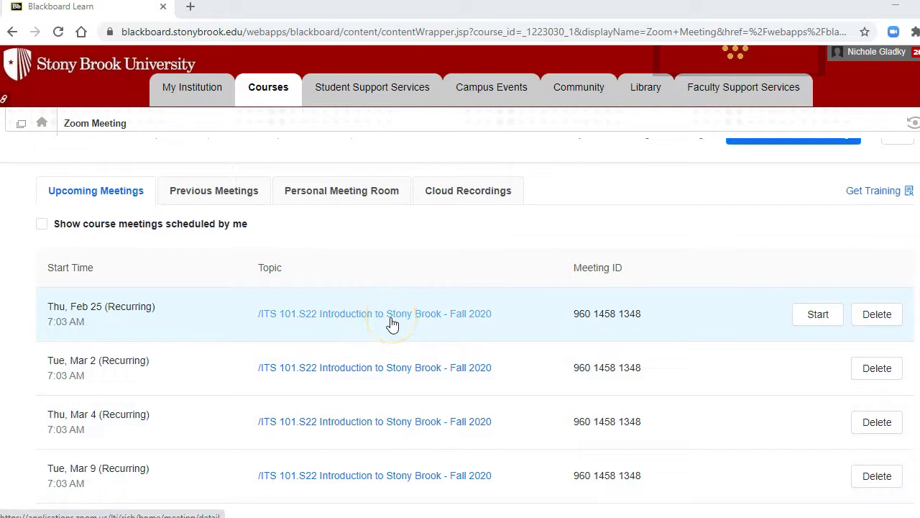
Step: Open the ITS 101 course meeting's details and start editing its settings
click(391, 323)
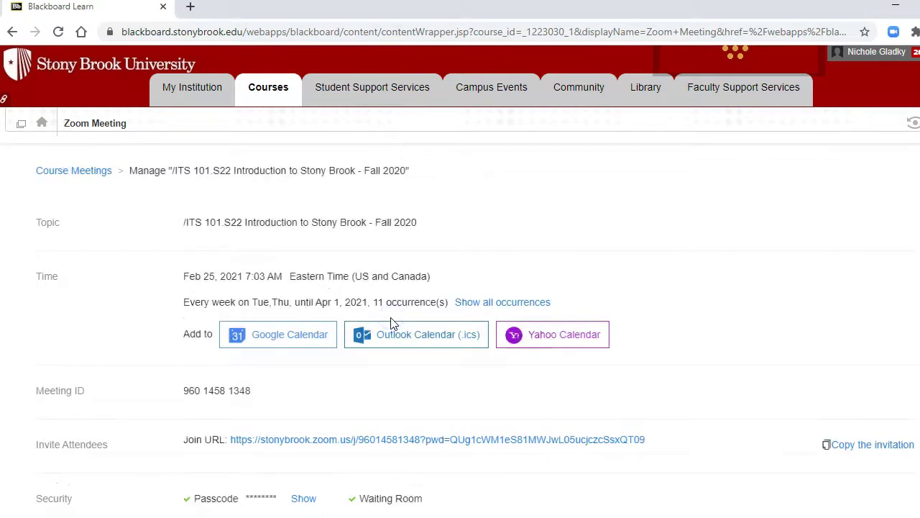
click(395, 363)
scroll(397, 365, down, 1)
scroll(395, 366, down, 4)
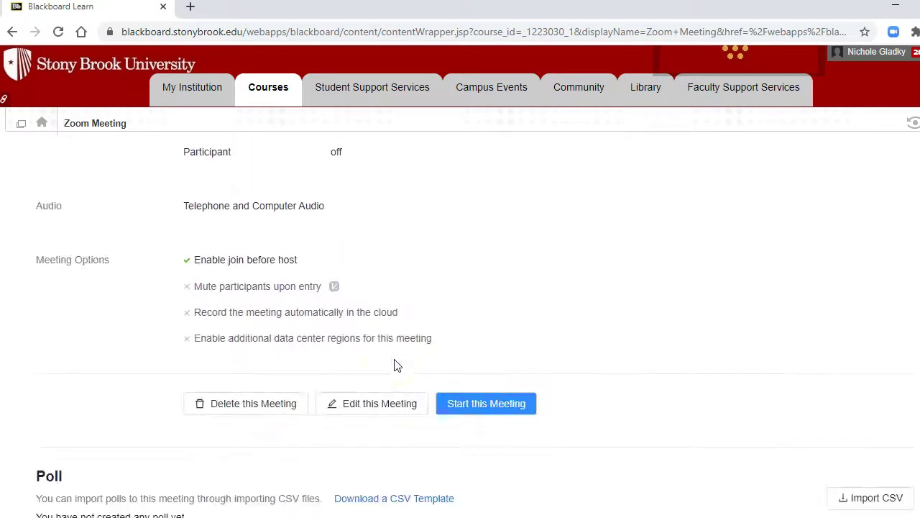
click(374, 403)
Step: Change the meeting's recurrence to No Fixed Time
scroll(404, 366, up, 7)
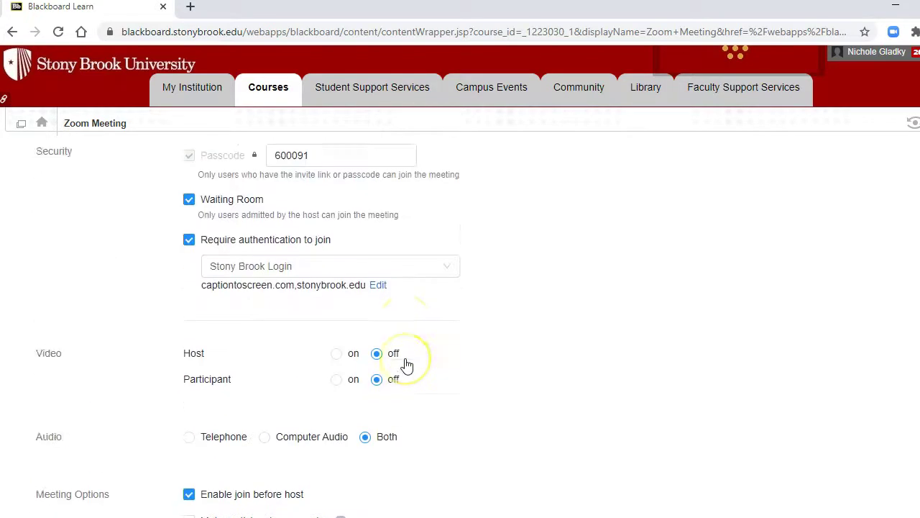
scroll(407, 366, up, 1)
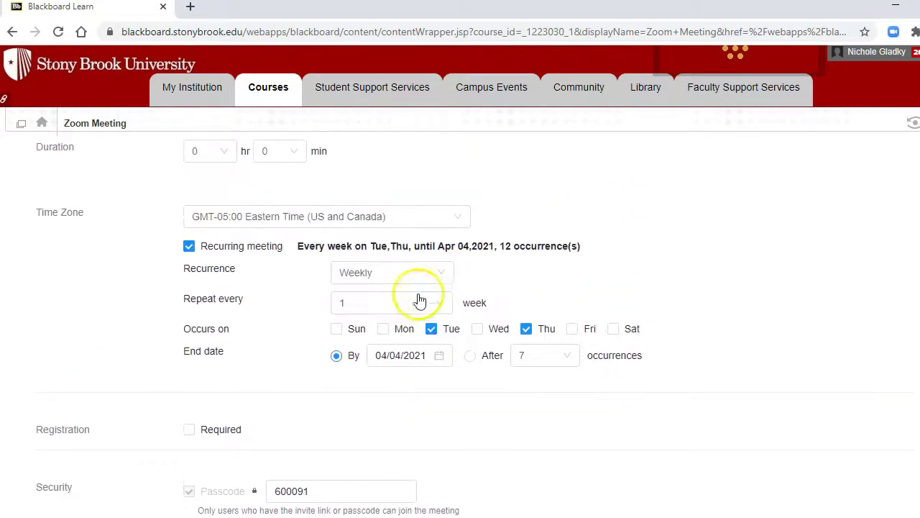
click(449, 273)
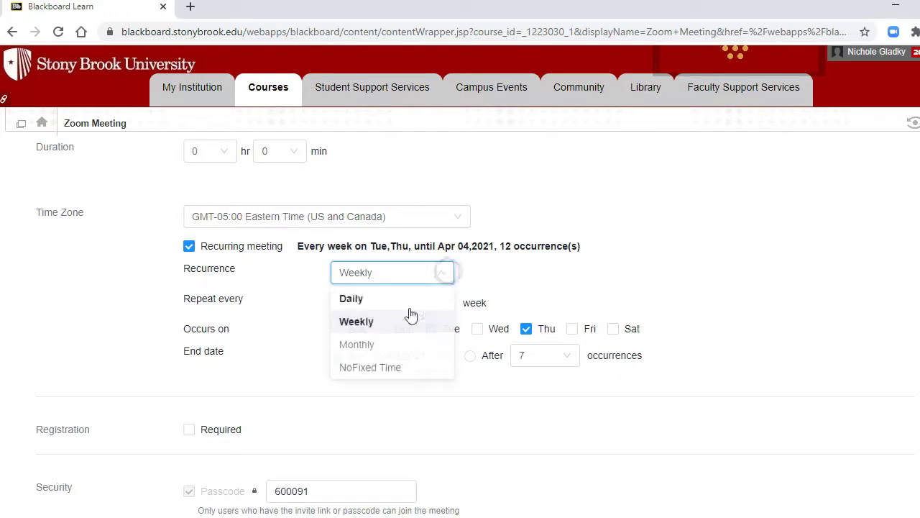
click(364, 371)
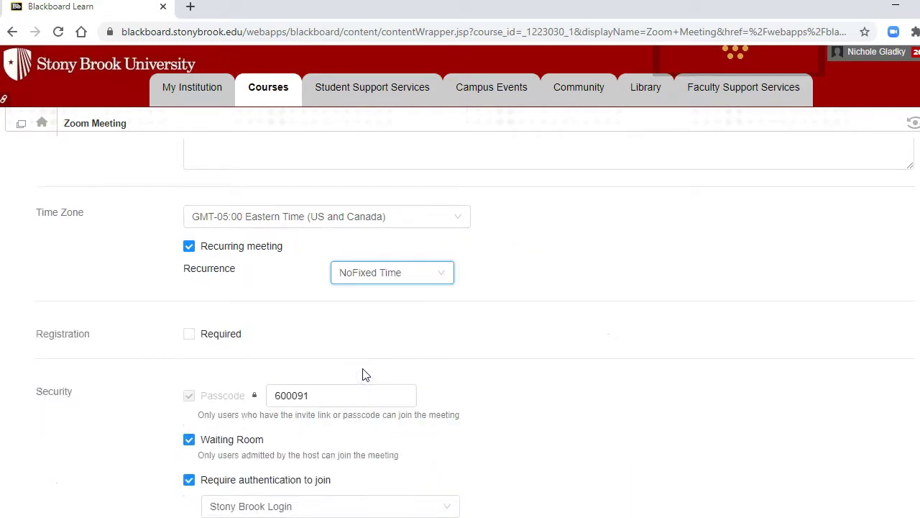
Step: Save the edited meeting and return to the Course Meetings list
scroll(364, 372, down, 6)
click(315, 406)
click(213, 481)
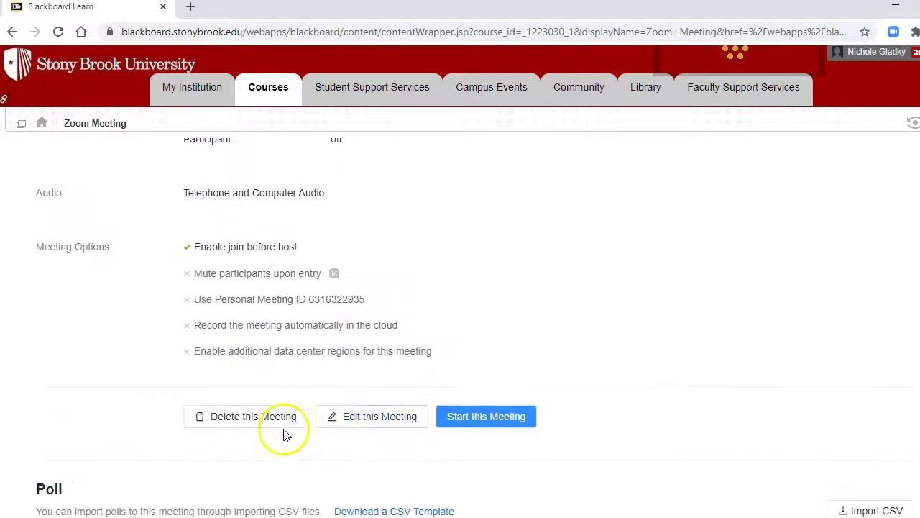
scroll(311, 310, up, 10)
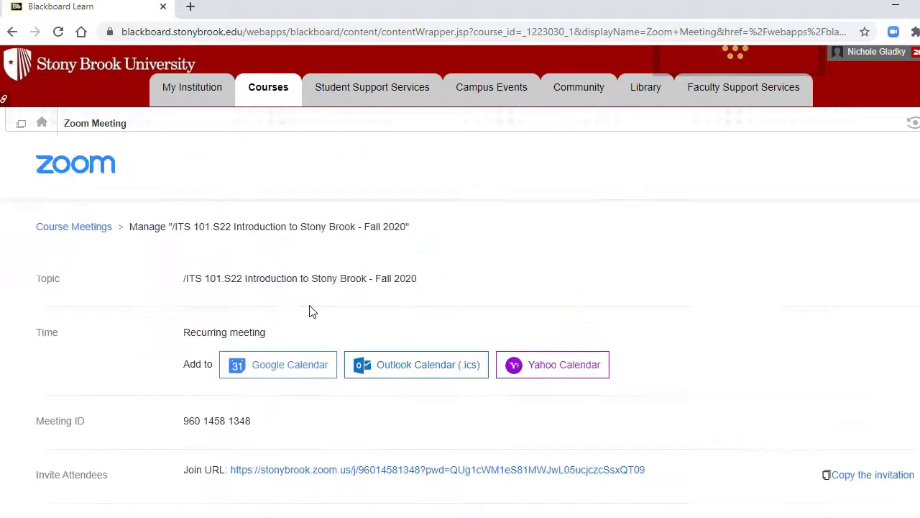
click(90, 225)
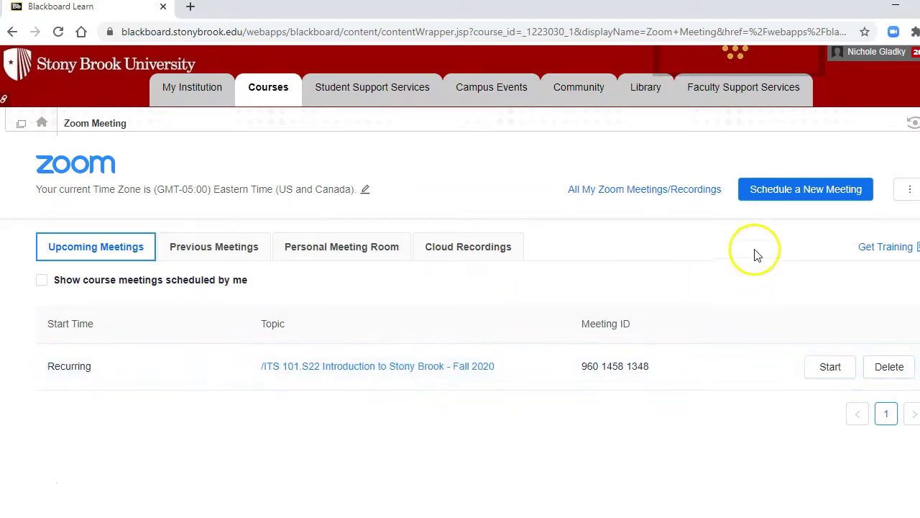
Step: Begin a new meeting and replace its topic with 'Office hours Mon 1-3'
click(785, 196)
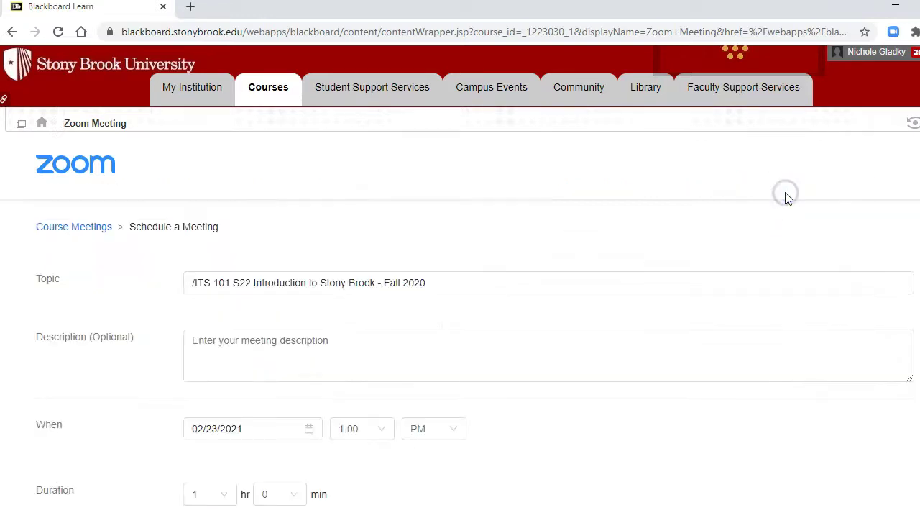
drag(428, 283, 21, 347)
text(Office hours Mon 1-3)
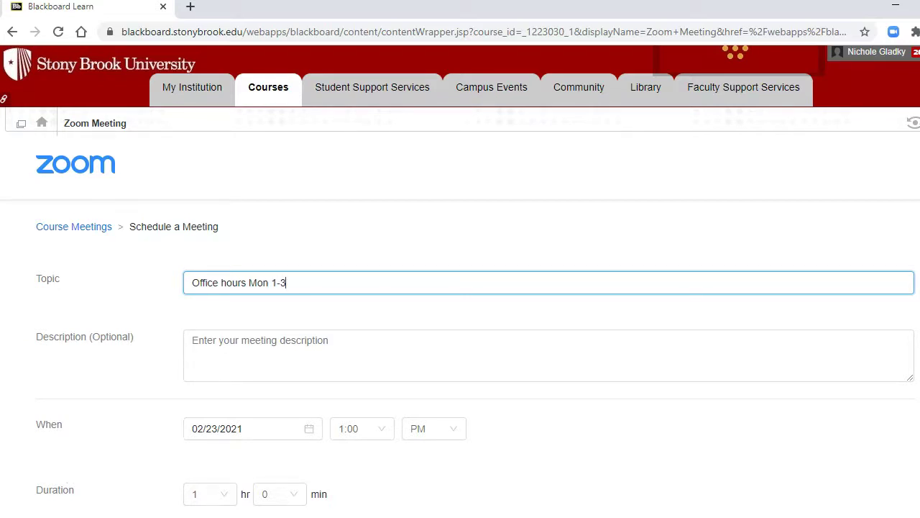
click(81, 428)
scroll(81, 428, down, 3)
scroll(232, 431, down, 1)
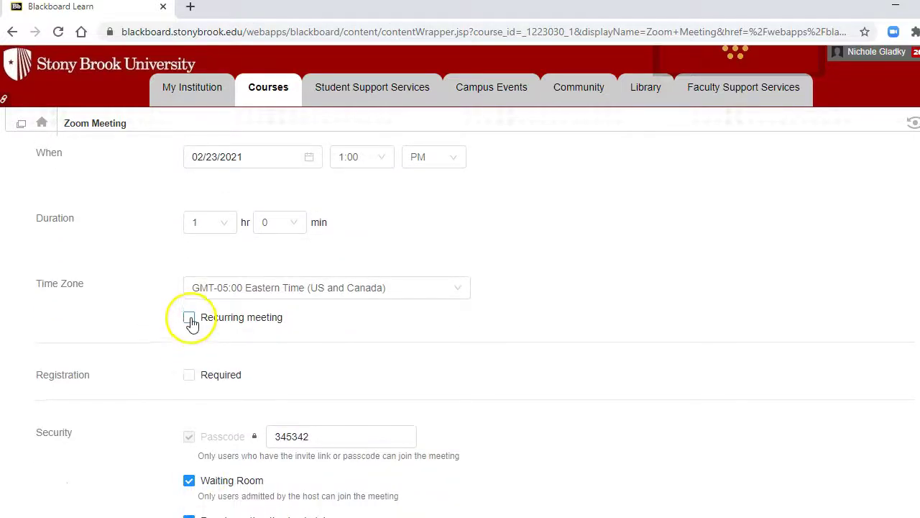
Step: Make the office-hours meeting recurring with No Fixed Time
click(189, 318)
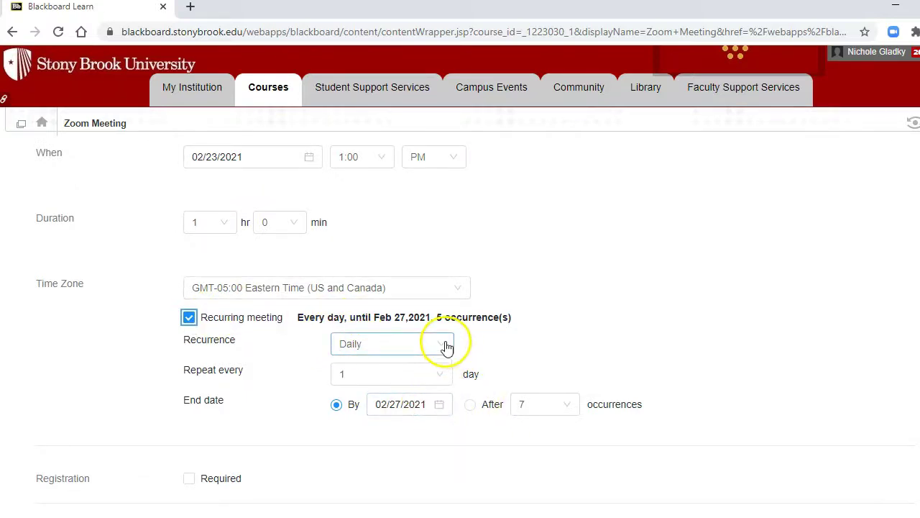
click(443, 344)
click(386, 440)
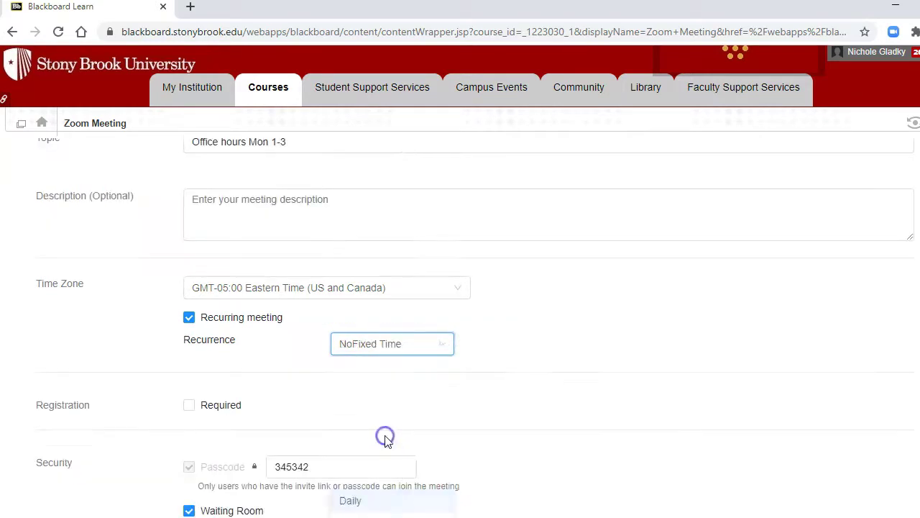
scroll(400, 424, down, 5)
scroll(398, 424, up, 2)
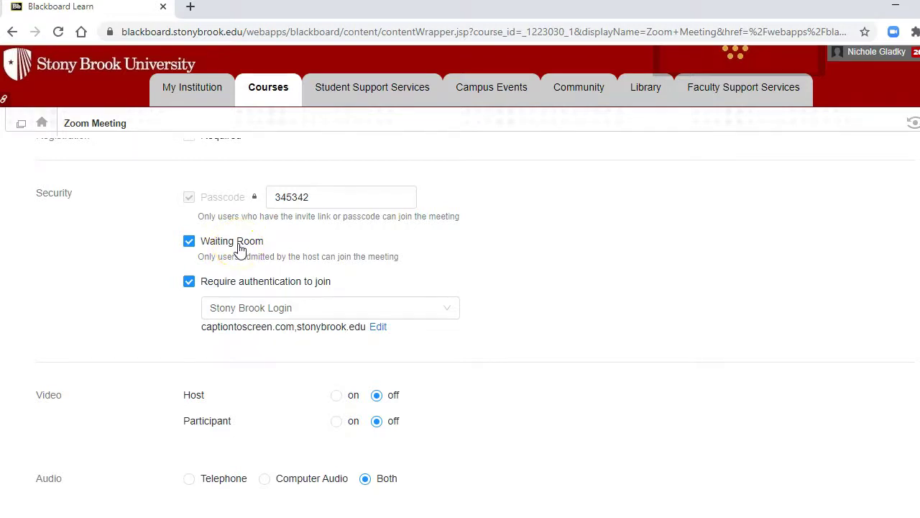
scroll(309, 257, down, 3)
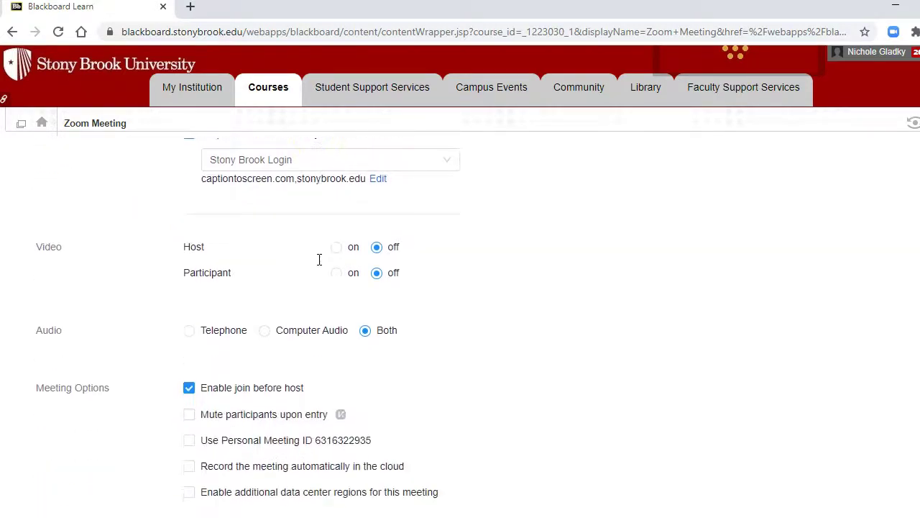
scroll(319, 260, down, 2)
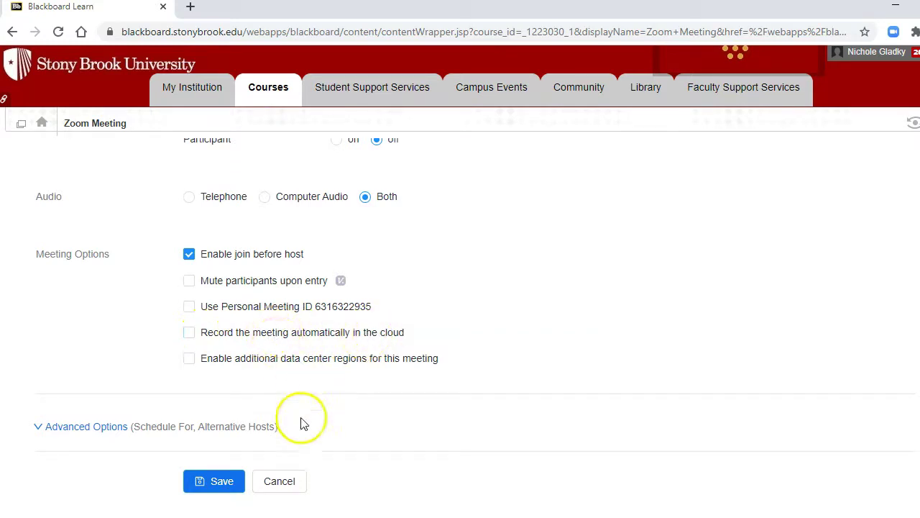
Step: Save the office-hours meeting and open its details from Course Meetings
click(215, 481)
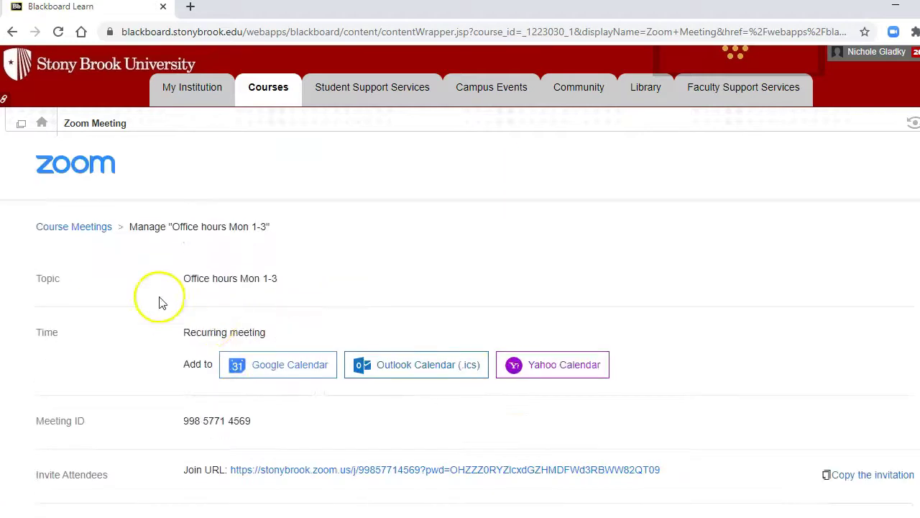
click(65, 230)
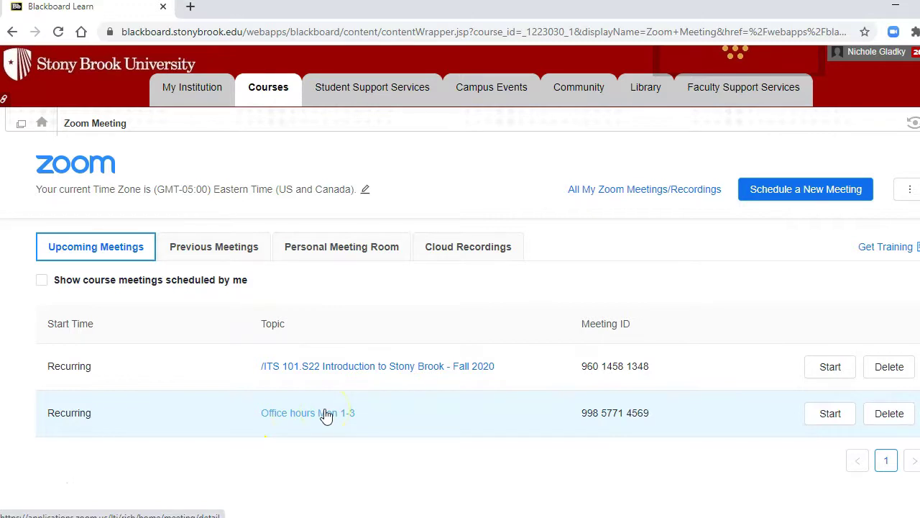
click(317, 420)
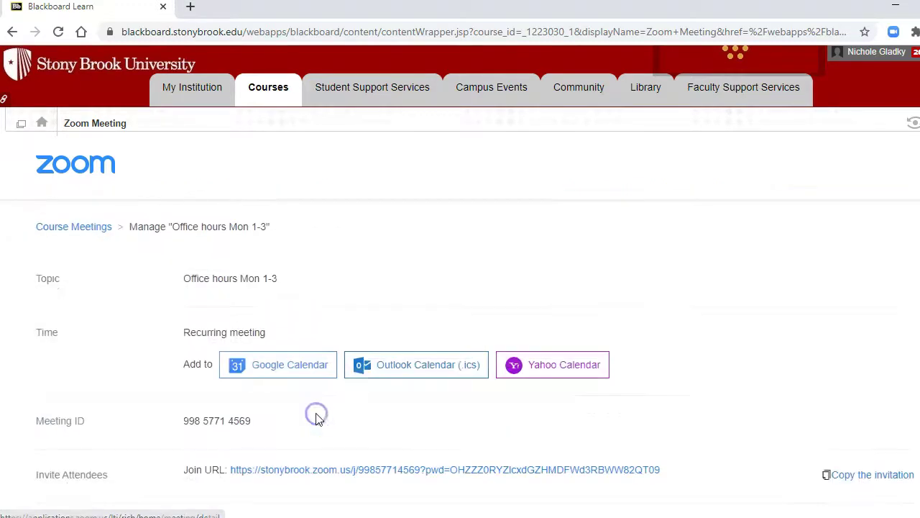
scroll(359, 421, down, 3)
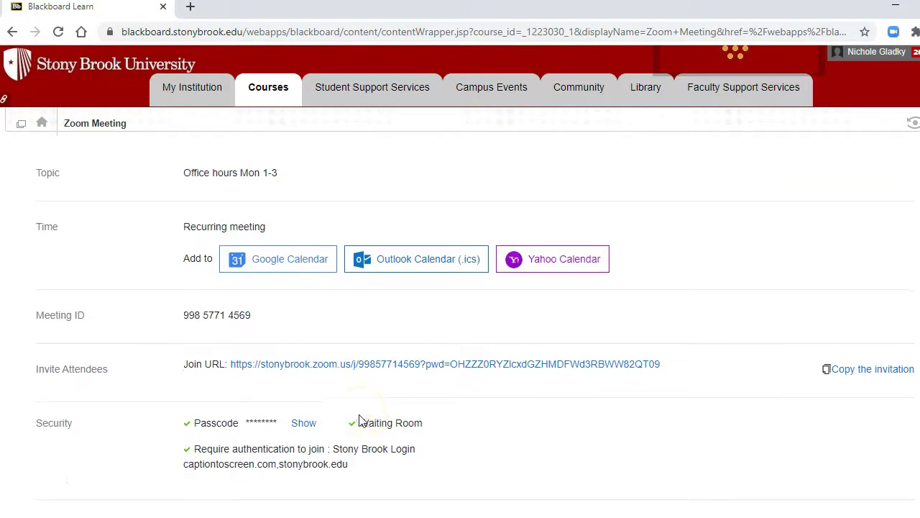
Step: Copy the Office hours Mon 1-3 meeting's join URL
right_click(353, 370)
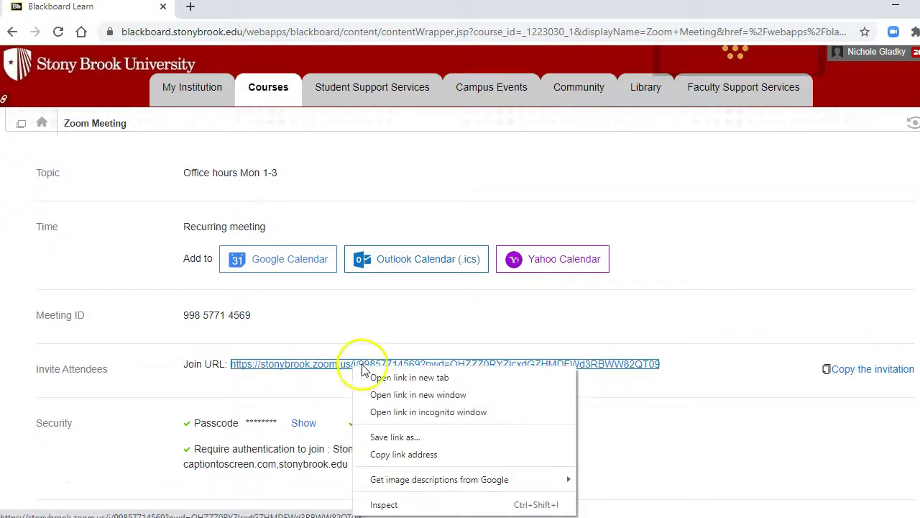
click(403, 455)
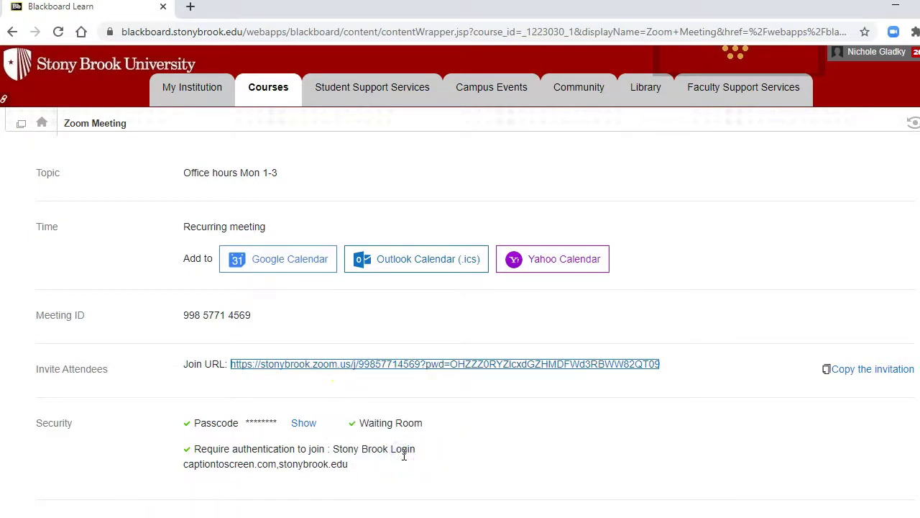
scroll(404, 447, up, 2)
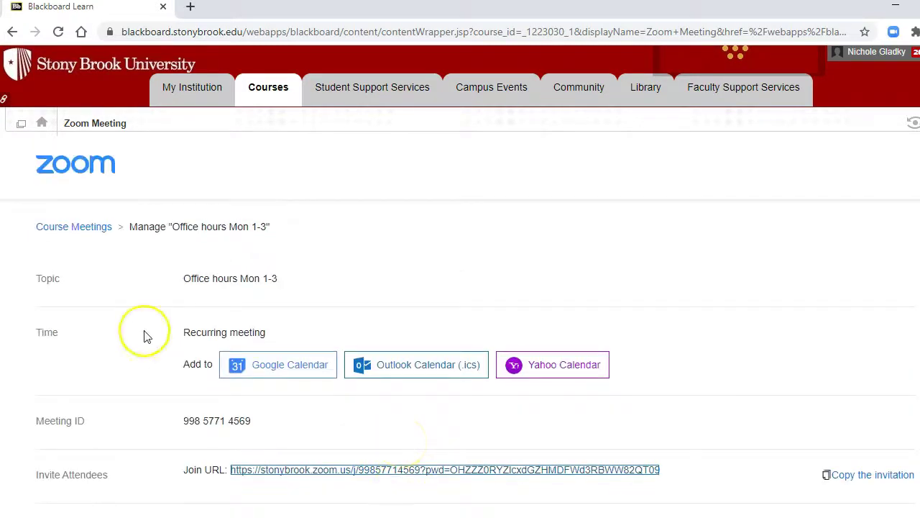
Step: From the course home, add a course-menu Web Link named 'Office Hours Mon 1-3 Zoom Link'
click(42, 127)
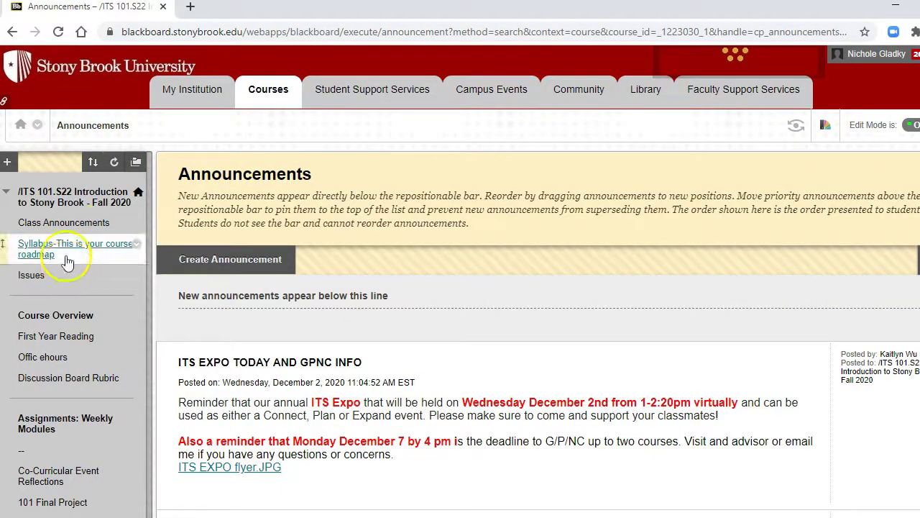
click(7, 163)
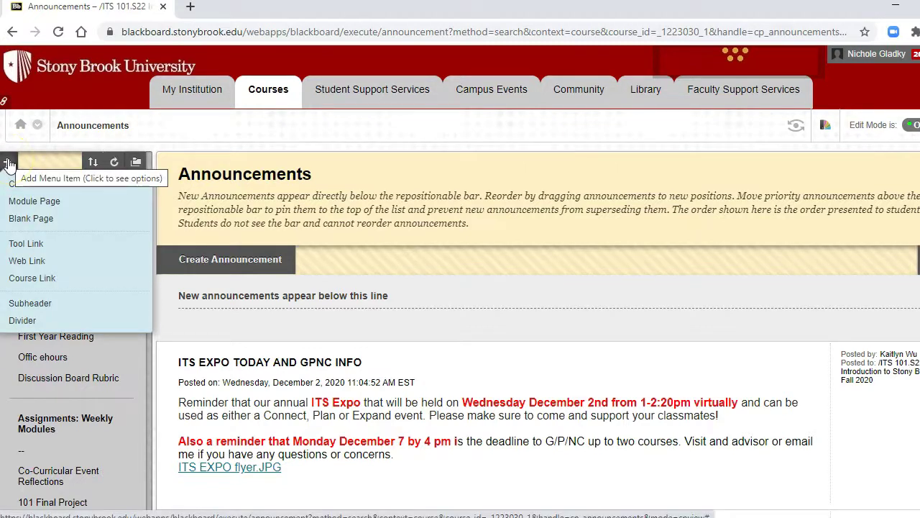
click(30, 266)
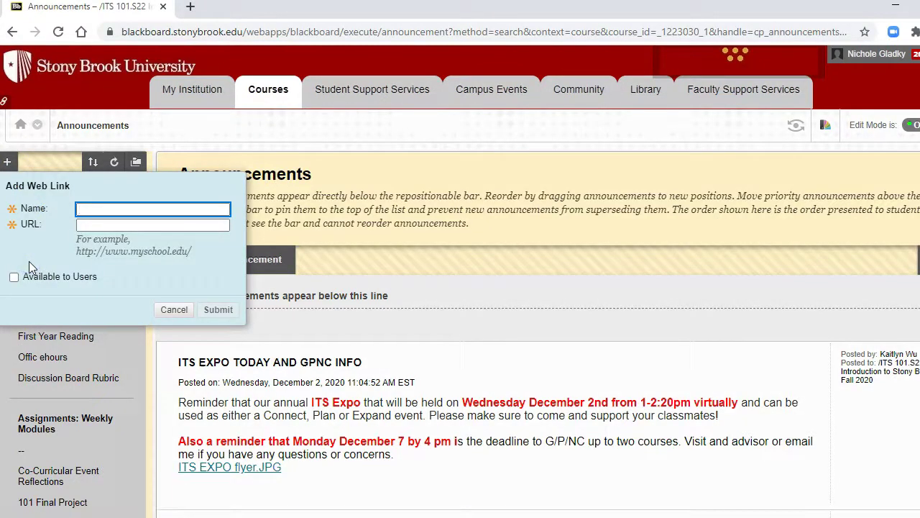
text(Office Hours Mon 1-3 Zoom Link)
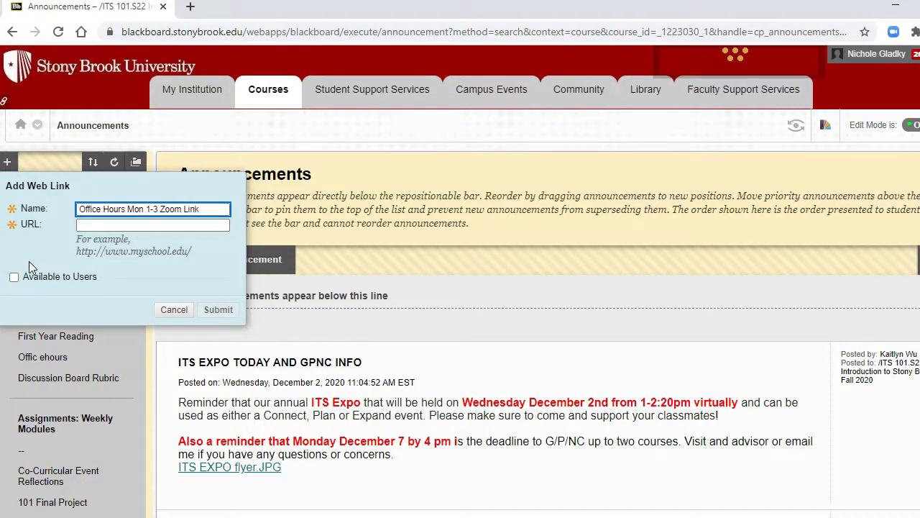
Step: Paste the Zoom join URL, make the link available to users, and submit
click(99, 225)
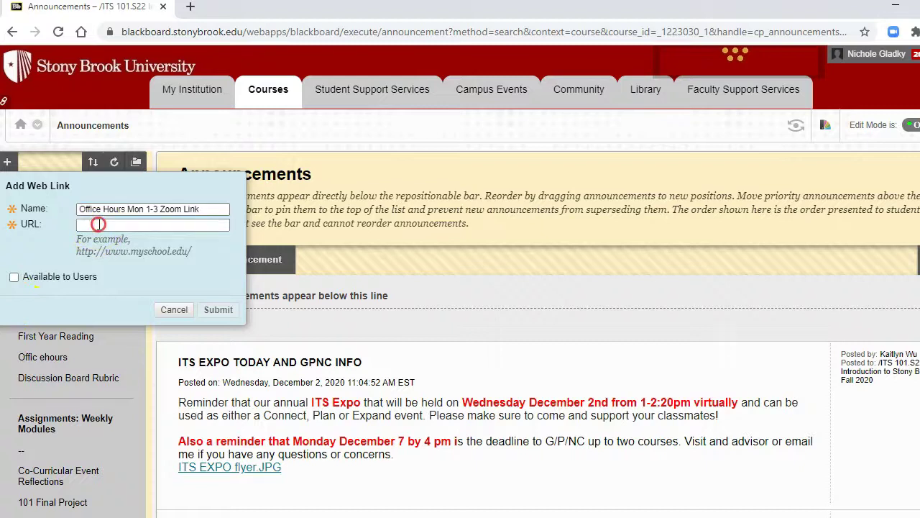
right_click(98, 225)
click(156, 338)
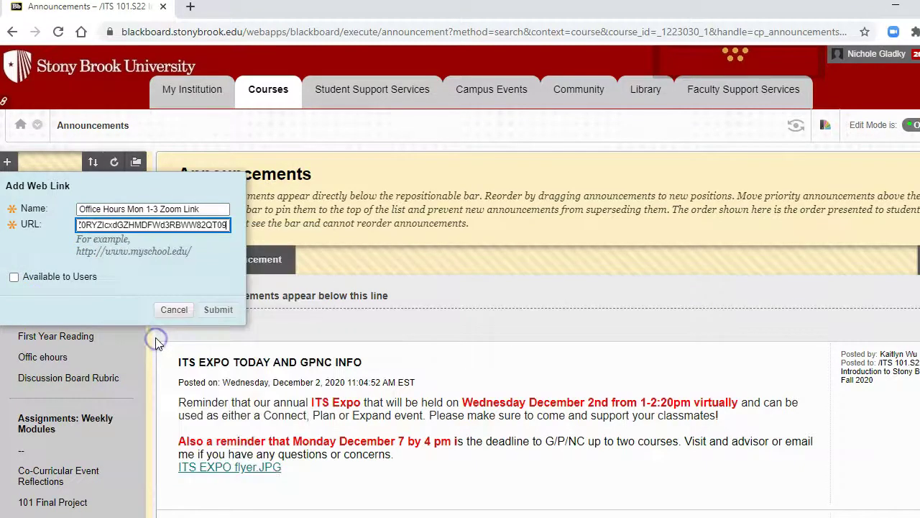
click(140, 228)
click(17, 279)
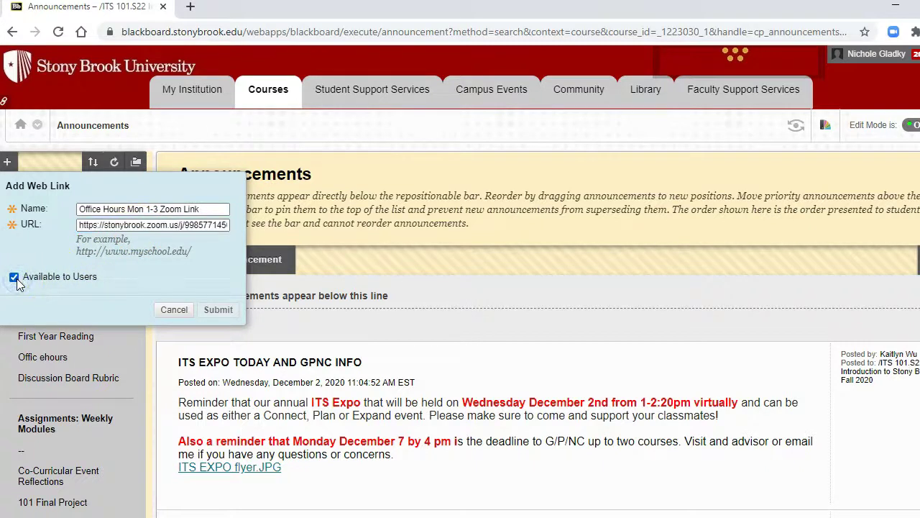
click(218, 310)
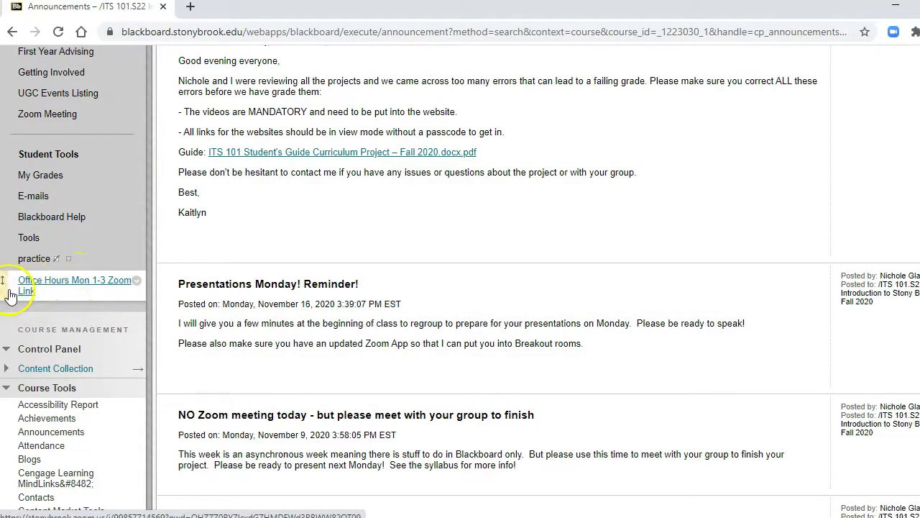
Step: Drag the Office Hours Mon 1-3 Zoom Link to the first slot, directly under the course title
drag(7, 282, 41, 103)
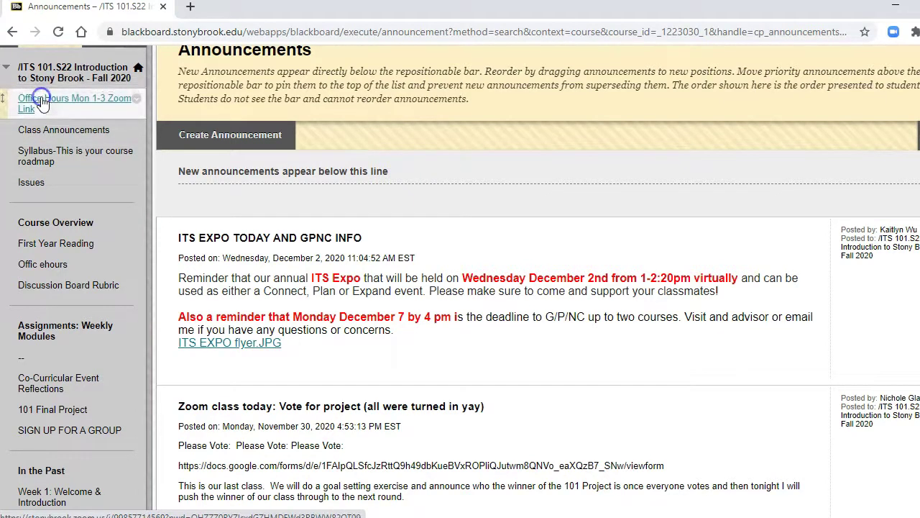